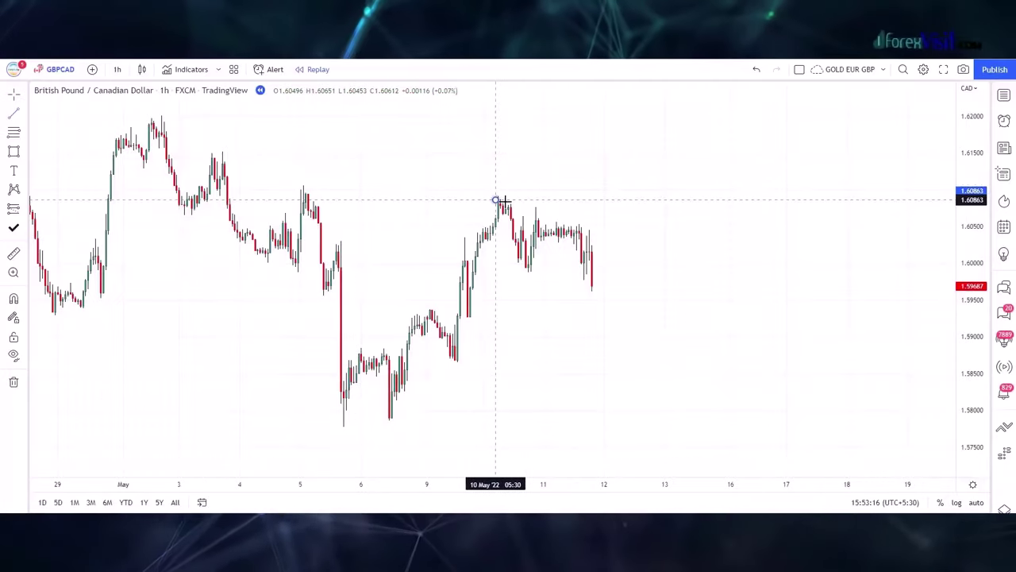
Draw a falling trendline from the 10 May high across the 11 May highs
{"action": "left_click", "coordinate": [496, 199]}
{"action": "left_click", "coordinate": [633, 247]}
{"action": "left_click_drag", "start_coordinate": [495, 199], "coordinate": [475, 194]}
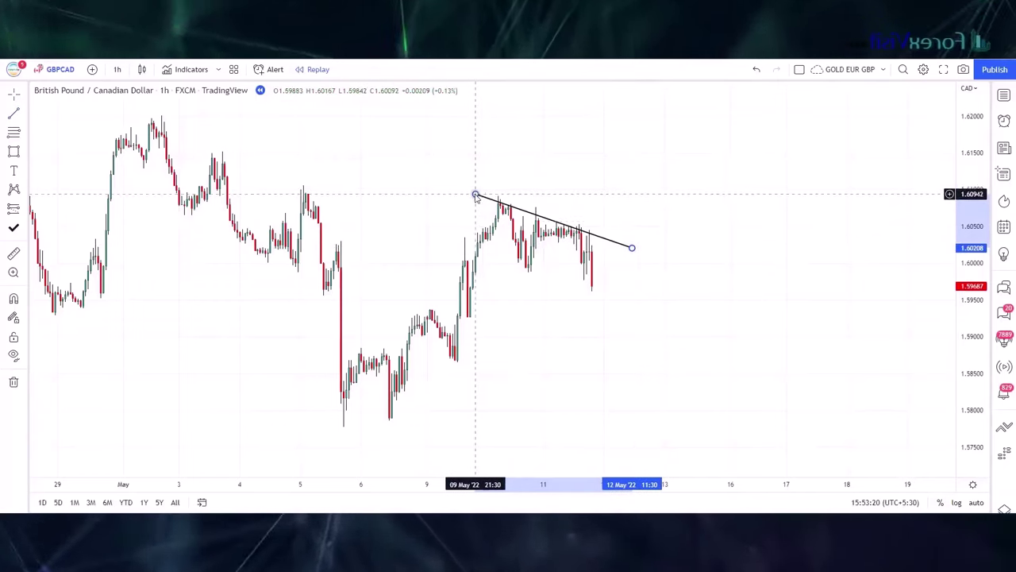
Draw a support zone rectangle around 1.6000 beneath the trendline
{"action": "left_click", "coordinate": [465, 261]}
{"action": "left_click", "coordinate": [635, 269]}
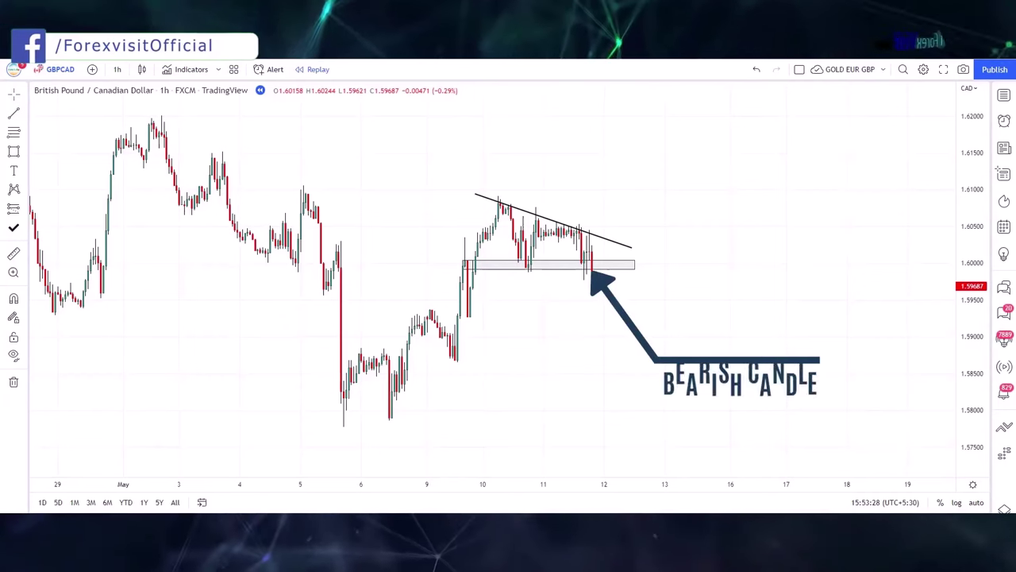
Size a short position at entry 1.59683 with stop 1.60251 and target 1.58538, narrowing its span
{"action": "left_click", "coordinate": [588, 281]}
{"action": "left_click_drag", "start_coordinate": [593, 213], "coordinate": [607, 241]}
{"action": "left_click_drag", "start_coordinate": [588, 363], "coordinate": [590, 385]}
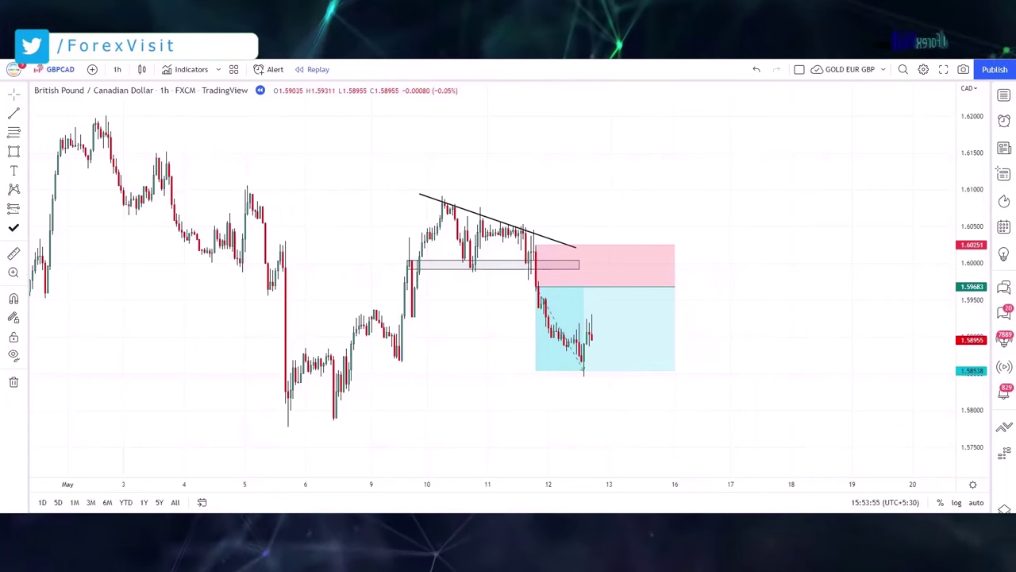
{"action": "left_click_drag", "start_coordinate": [676, 286], "coordinate": [593, 286]}
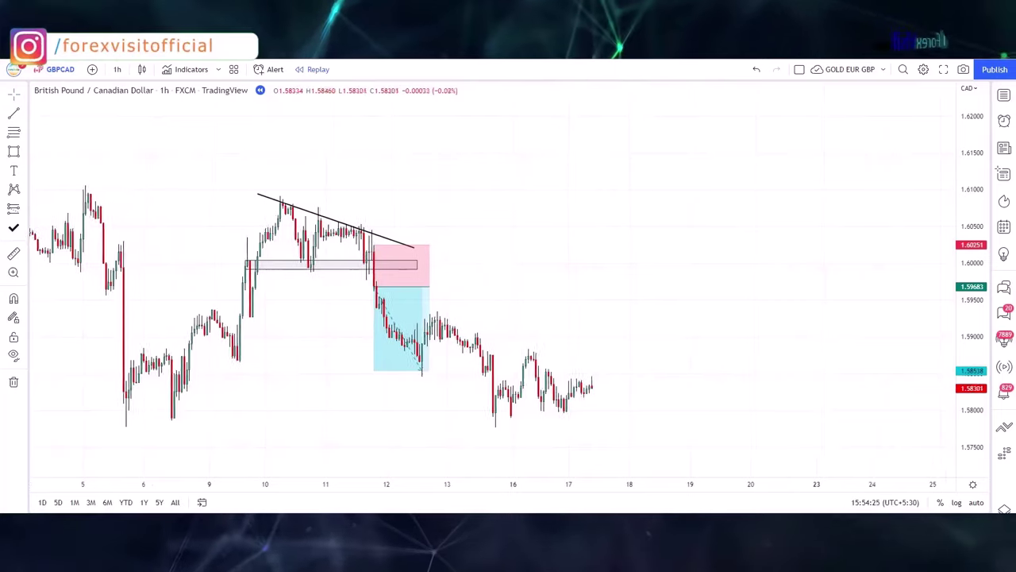
Draw a falling trendline along the lower highs and a rising one along the higher lows
{"action": "mouse_move", "coordinate": [416, 304]}
{"action": "left_mouse_down"}
{"action": "mouse_move", "coordinate": [585, 365]}
{"action": "mouse_move", "coordinate": [642, 402]}
{"action": "left_mouse_up"}
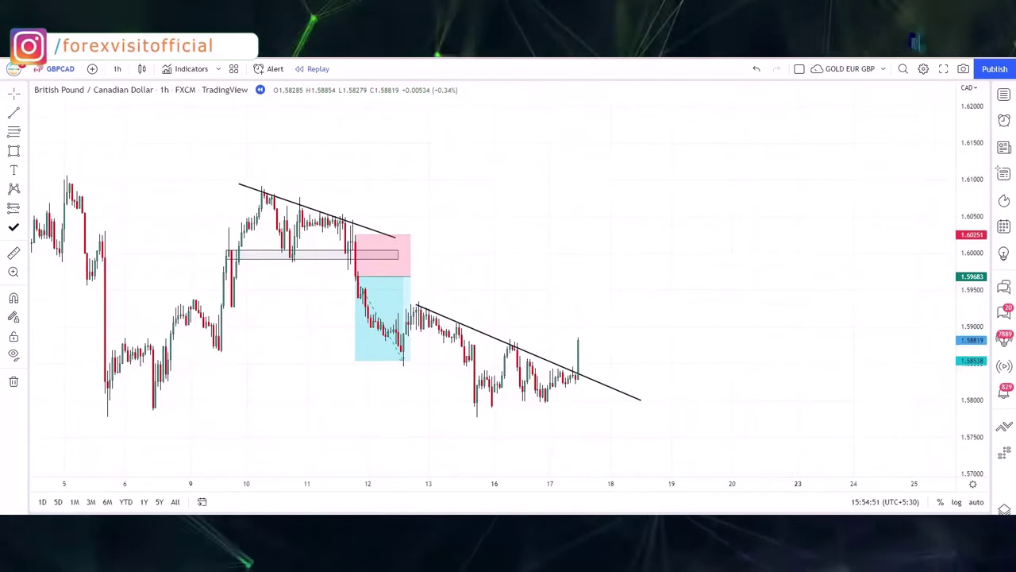
{"action": "left_click_drag", "start_coordinate": [472, 408], "coordinate": [651, 389]}
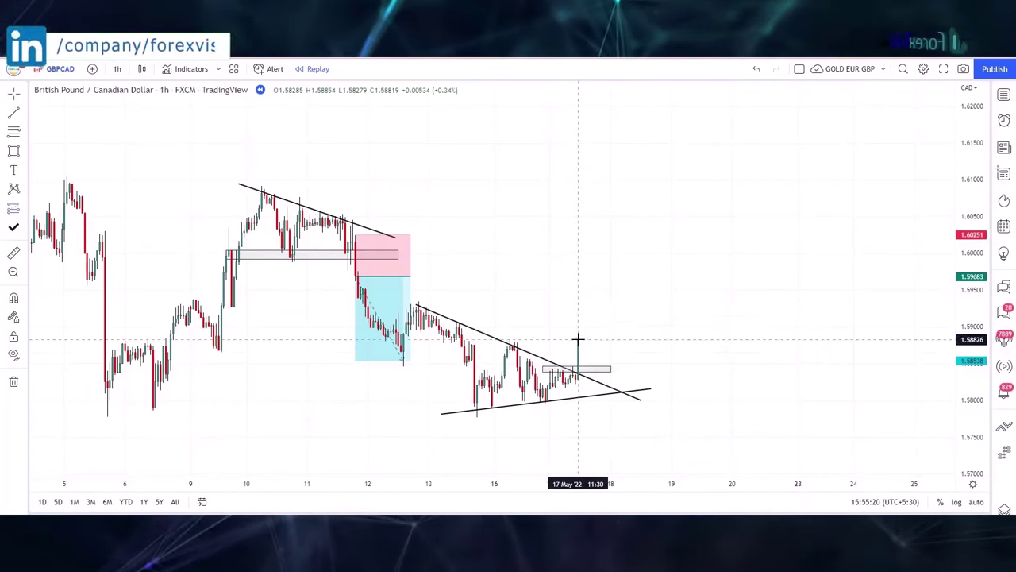
Set a long position at entry 1.58826, stop 1.58250, target 1.59985, and narrow its span
{"action": "left_click", "coordinate": [578, 340]}
{"action": "left_click_drag", "start_coordinate": [579, 291], "coordinate": [586, 254]}
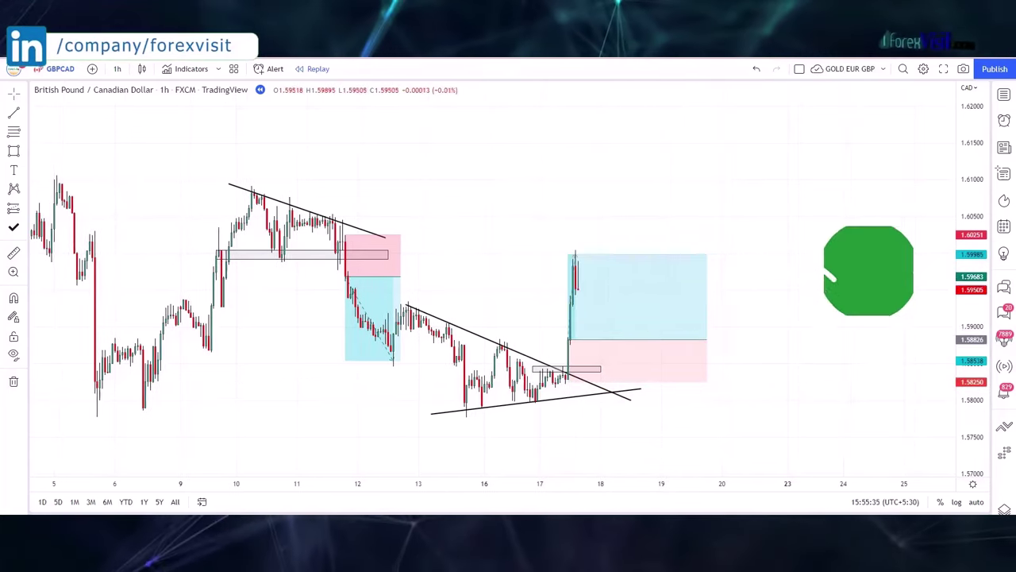
{"action": "left_click", "coordinate": [706, 340]}
{"action": "left_click_drag", "start_coordinate": [707, 339], "coordinate": [586, 340]}
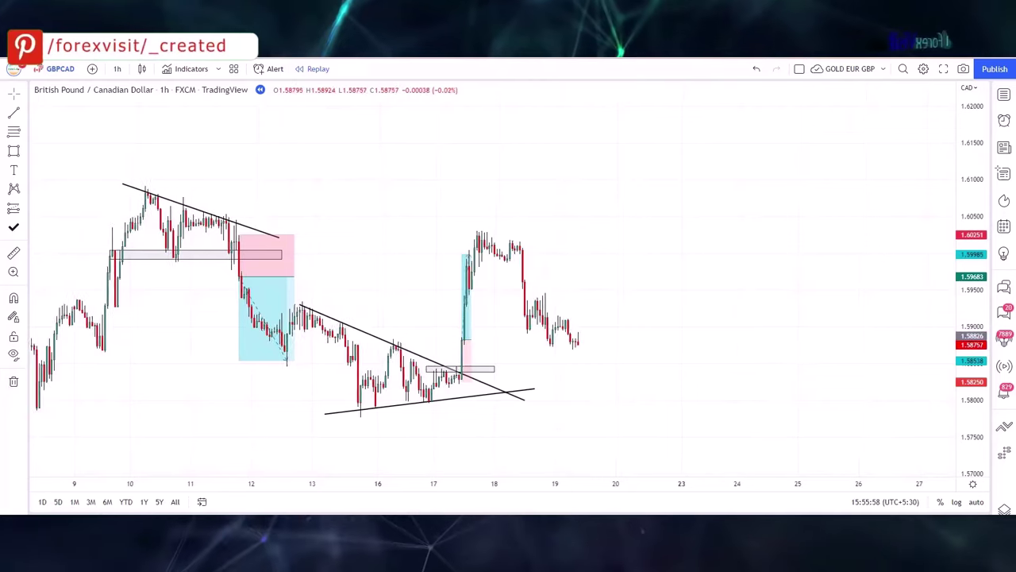
Draw the wedge's lower and upper falling trendlines across the 18–19 May candles
{"action": "left_click", "coordinate": [469, 319]}
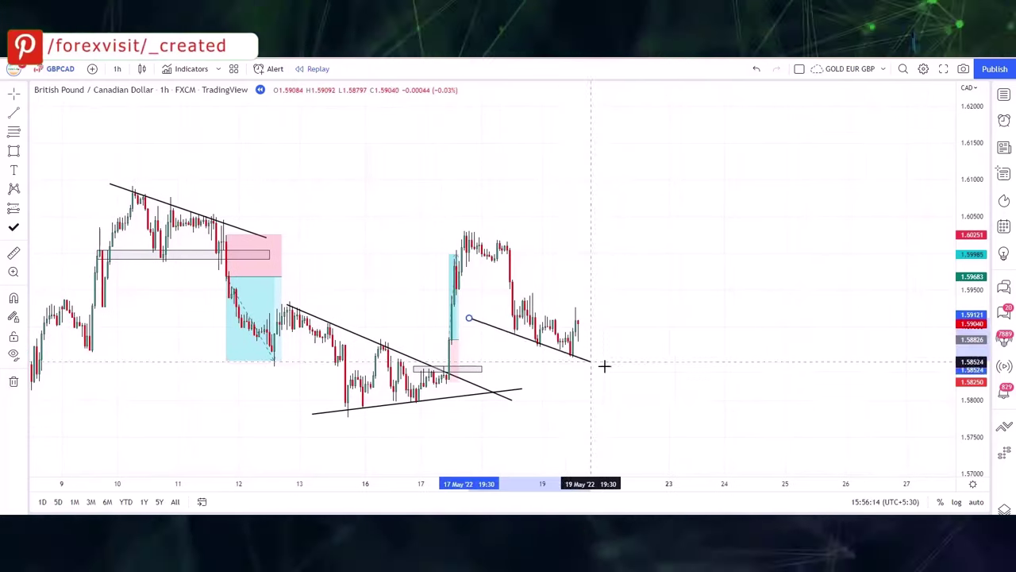
{"action": "left_click", "coordinate": [434, 300]}
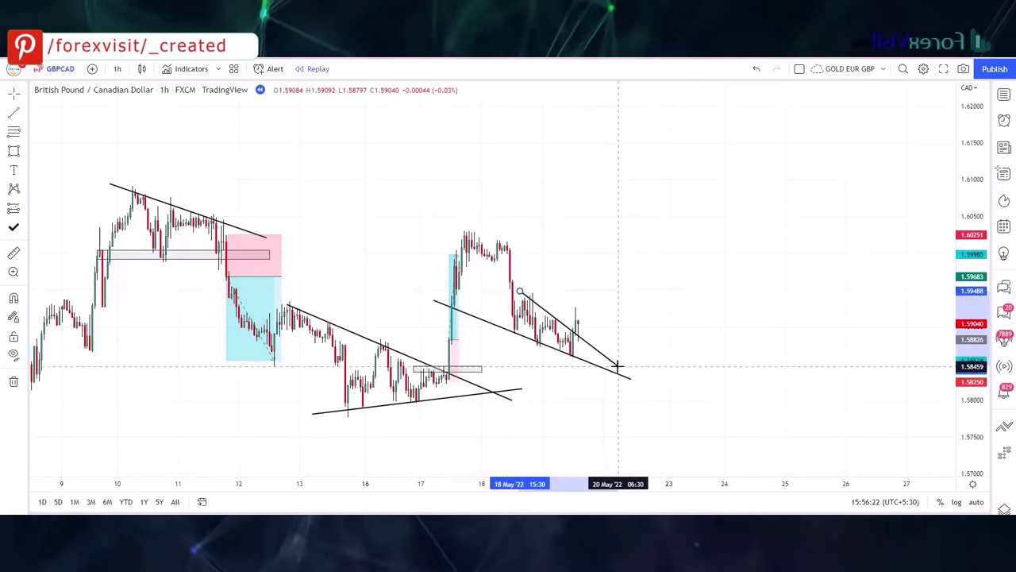
{"action": "left_click", "coordinate": [518, 291]}
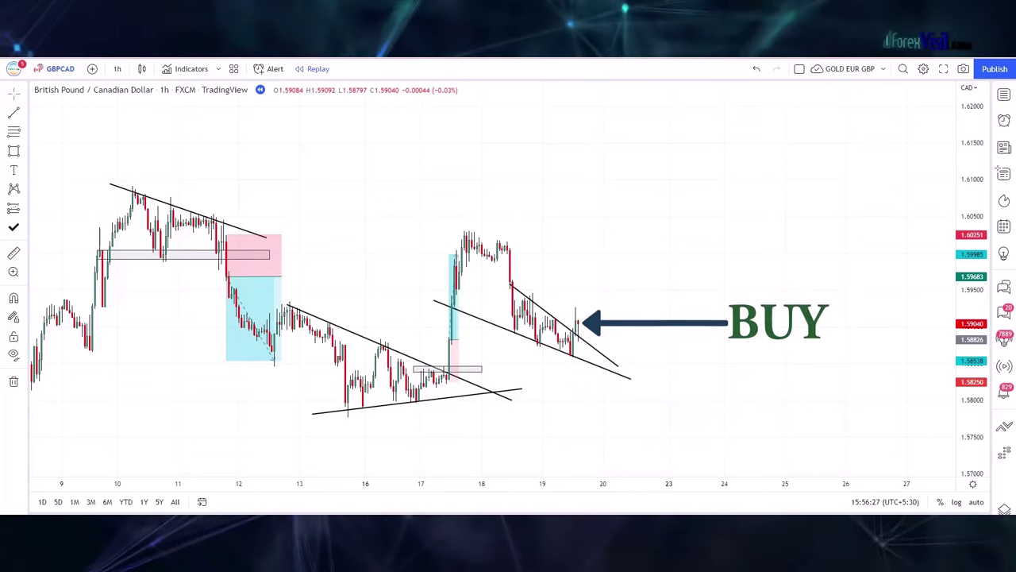
Place a long at 1.59042 with stop 1.58783 and target 1.59568
{"action": "left_click", "coordinate": [578, 322]}
{"action": "left_click_drag", "start_coordinate": [578, 368], "coordinate": [591, 344]}
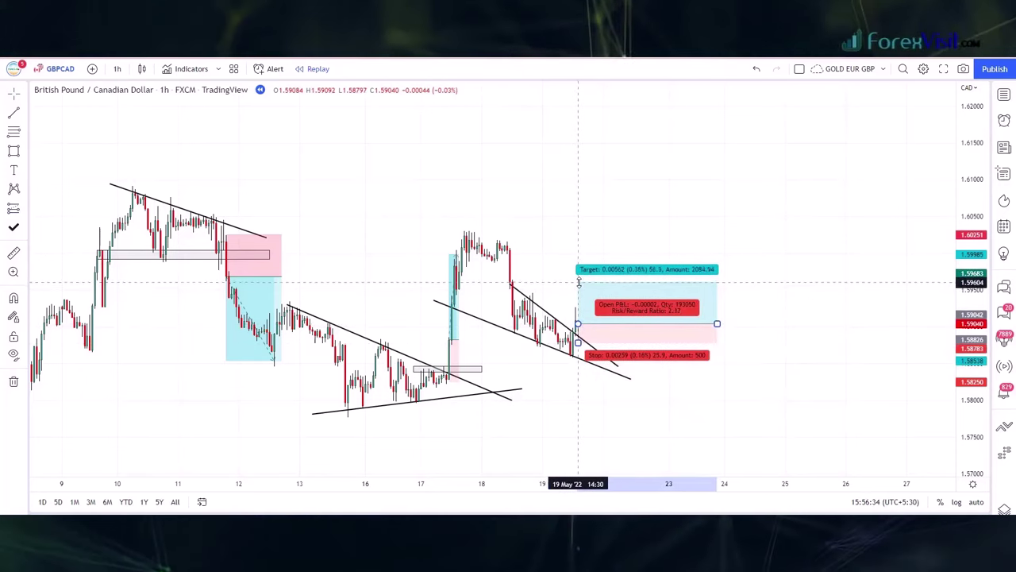
{"action": "left_click", "coordinate": [548, 278]}
Step Replay forward to reveal later price bars up to 30 May
{"action": "scroll", "coordinate": [691, 388], "scroll_direction": "up", "scroll_amount": 4}
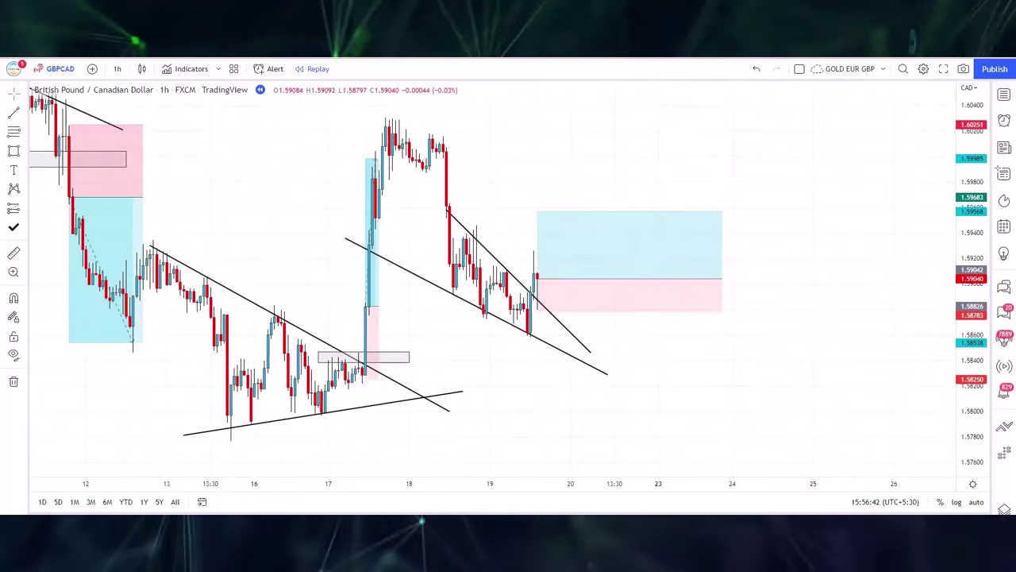
{"action": "left_click", "coordinate": [684, 277]}
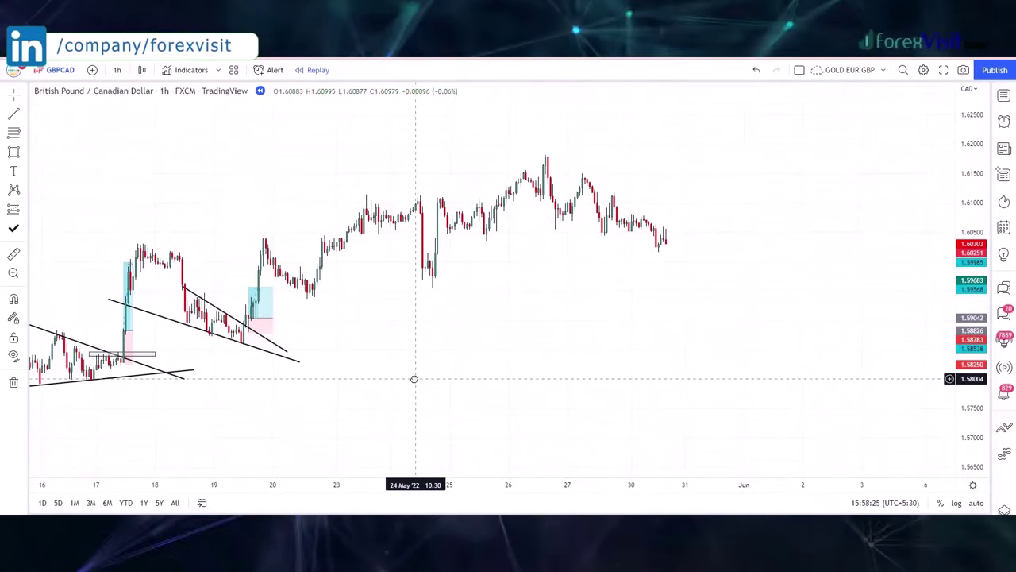
Draw a parallel channel from the 26 May peak along the 19–27 May highs and lows
{"action": "left_click", "coordinate": [268, 234]}
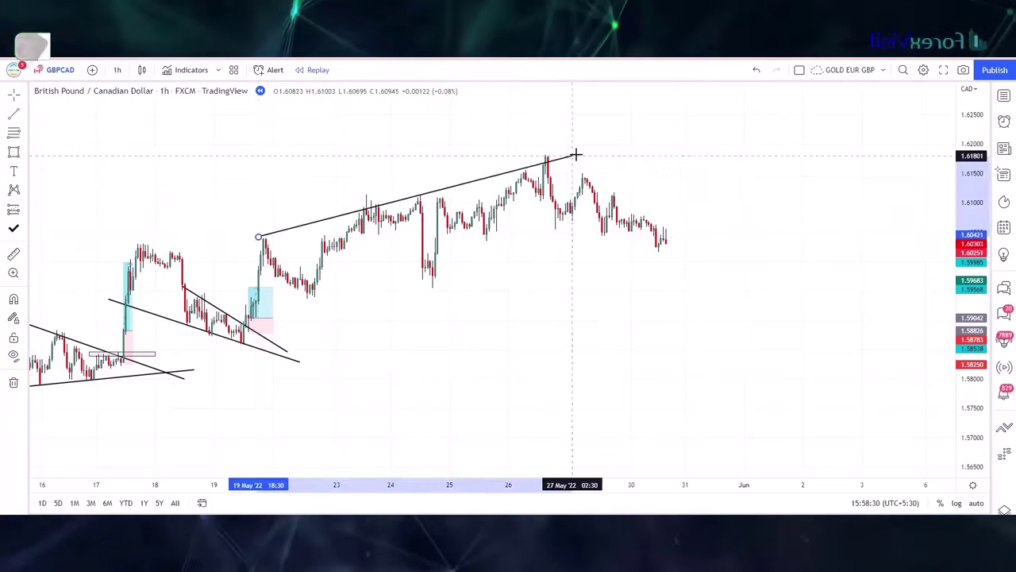
{"action": "left_click", "coordinate": [604, 140]}
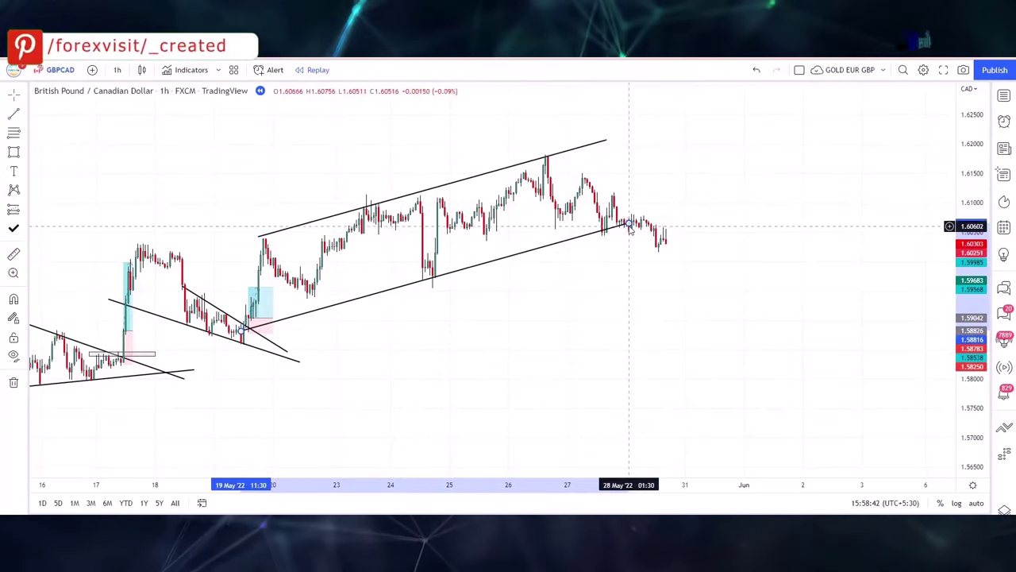
{"action": "left_click", "coordinate": [705, 213]}
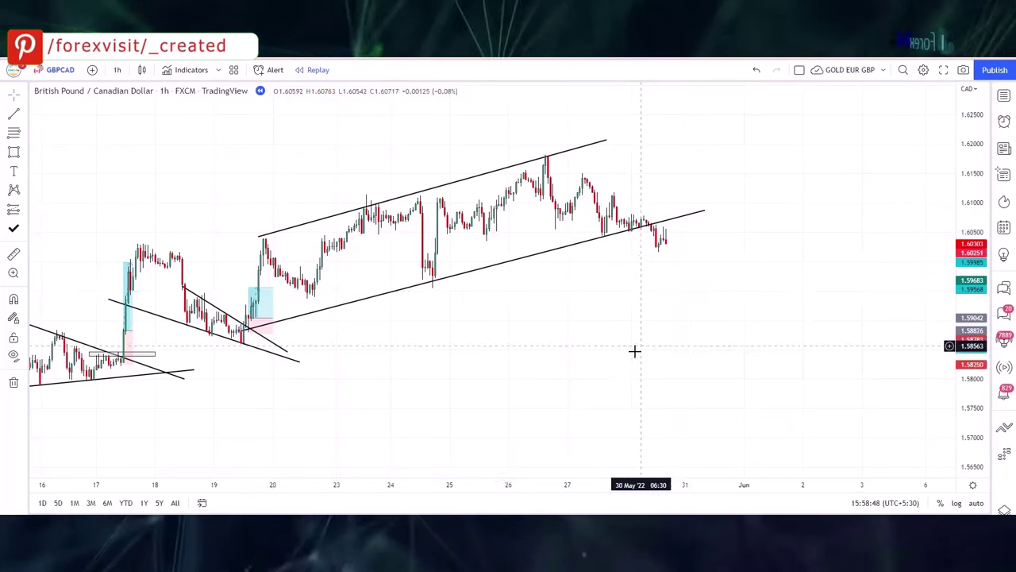
Stretch a support zone box near 1.6050 to the right along the channel's lower line
{"action": "scroll", "coordinate": [675, 358], "scroll_direction": "up", "scroll_amount": 2}
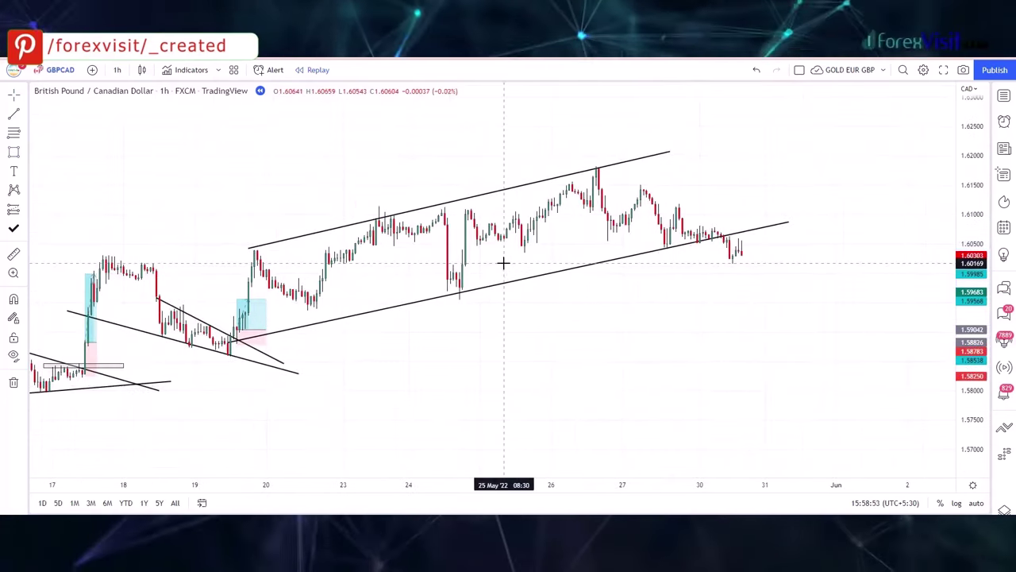
{"action": "left_click_drag", "start_coordinate": [547, 244], "coordinate": [828, 245]}
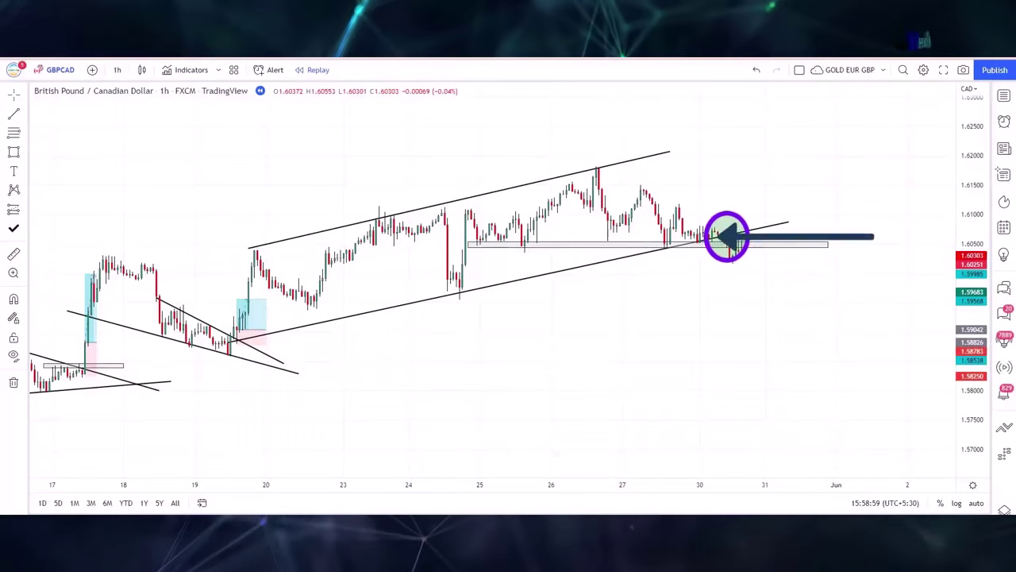
Draw a falling trendline from the 26 May peak and place a short near 1.6030
{"action": "mouse_move", "coordinate": [597, 167]}
{"action": "left_mouse_down"}
{"action": "mouse_move", "coordinate": [749, 228]}
{"action": "mouse_move", "coordinate": [817, 274]}
{"action": "left_mouse_up"}
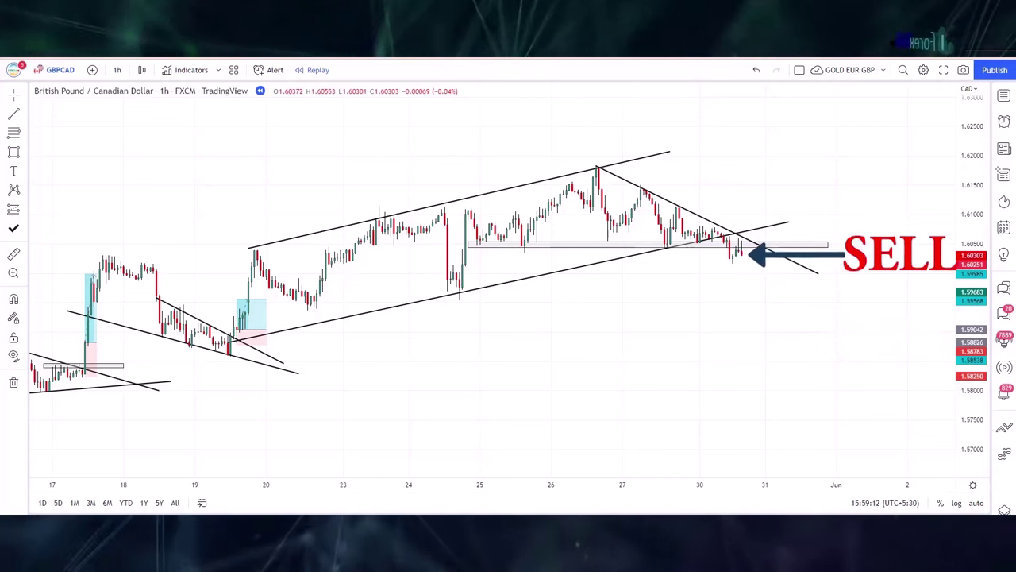
{"action": "left_click", "coordinate": [742, 255]}
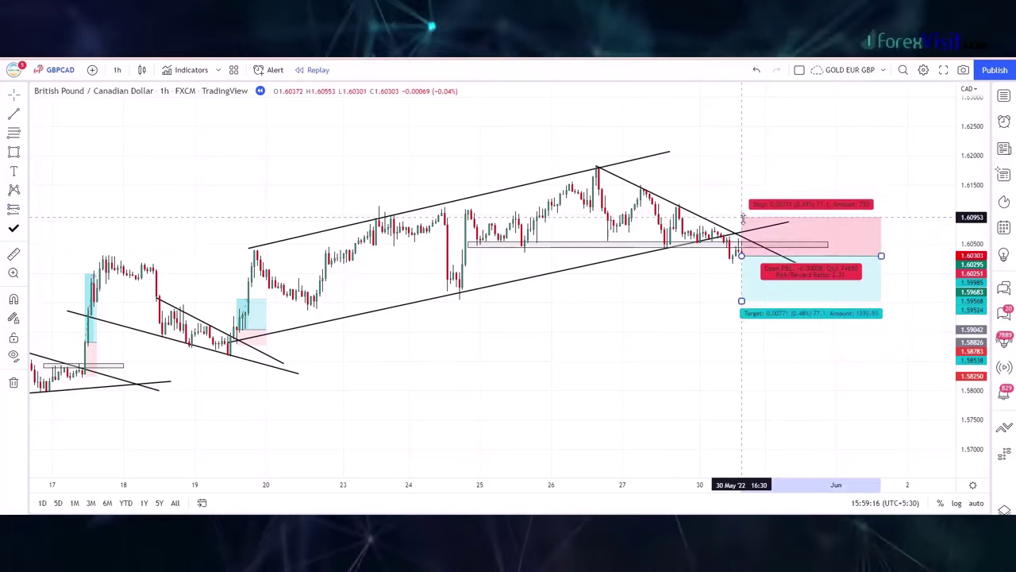